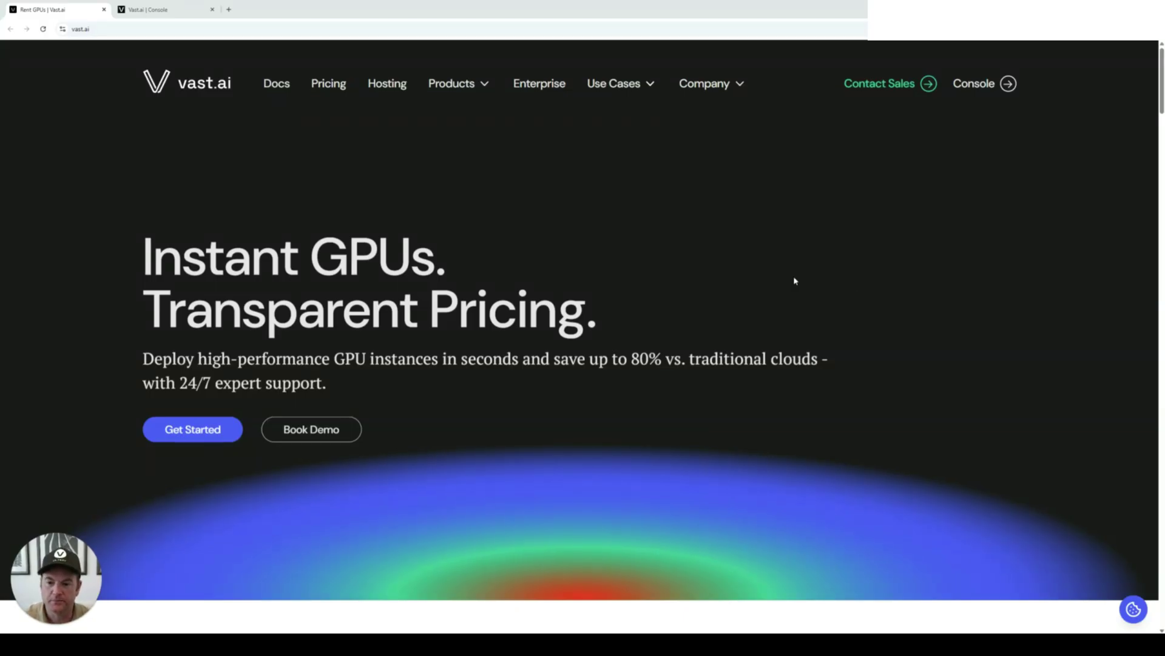
scroll(819, 292, down, 3)
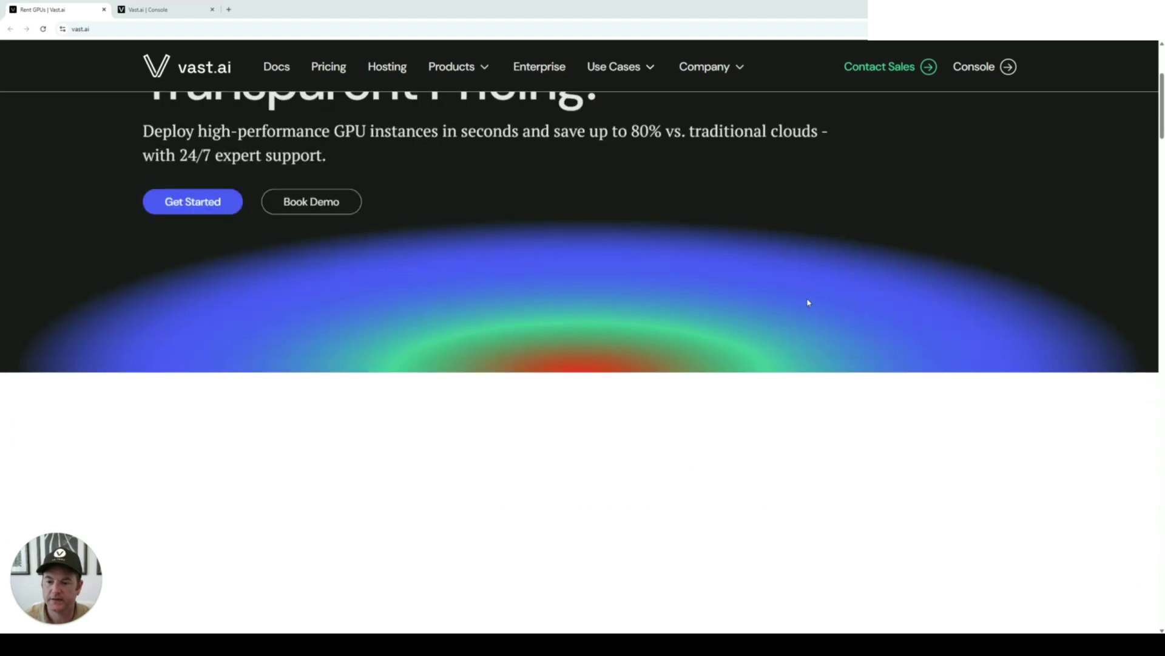
scroll(783, 310, down, 1)
scroll(756, 266, up, 3)
scroll(783, 301, up, 1)
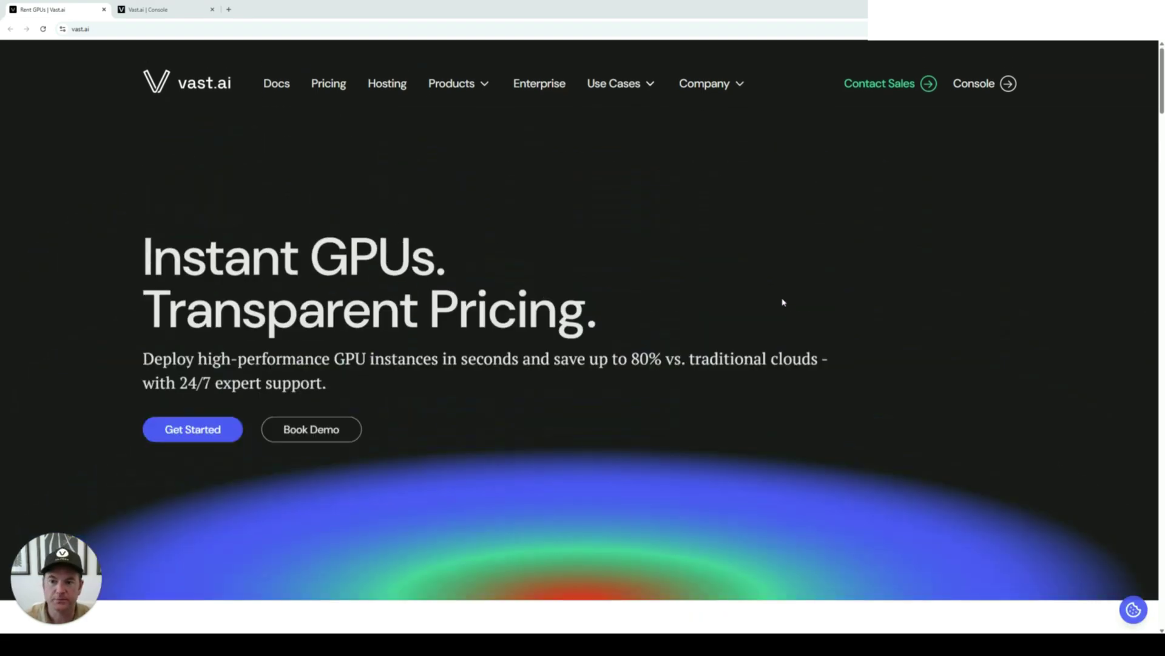
scroll(731, 300, down, 2)
scroll(730, 300, down, 1)
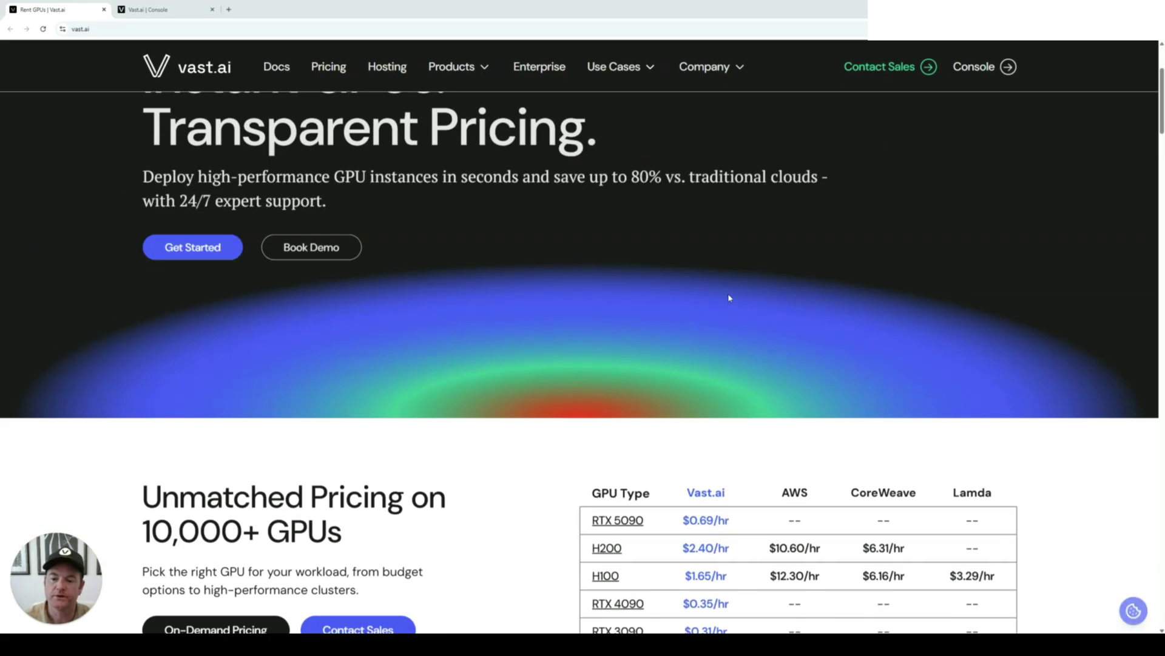
scroll(731, 300, down, 1)
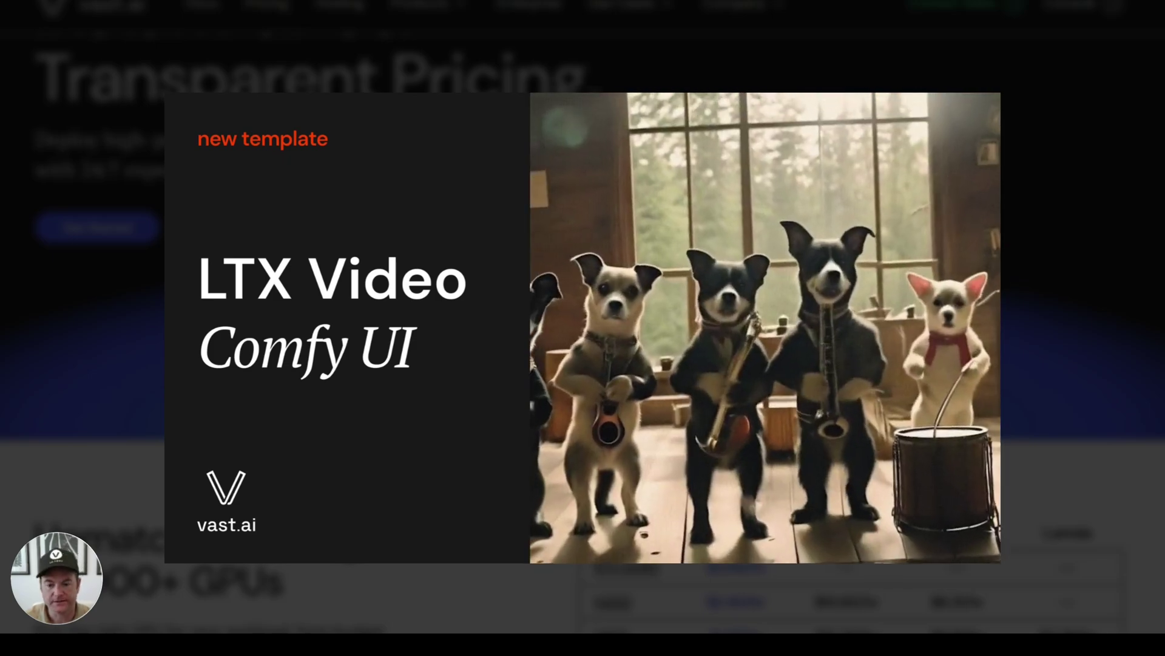
scroll(583, 327, down, 2)
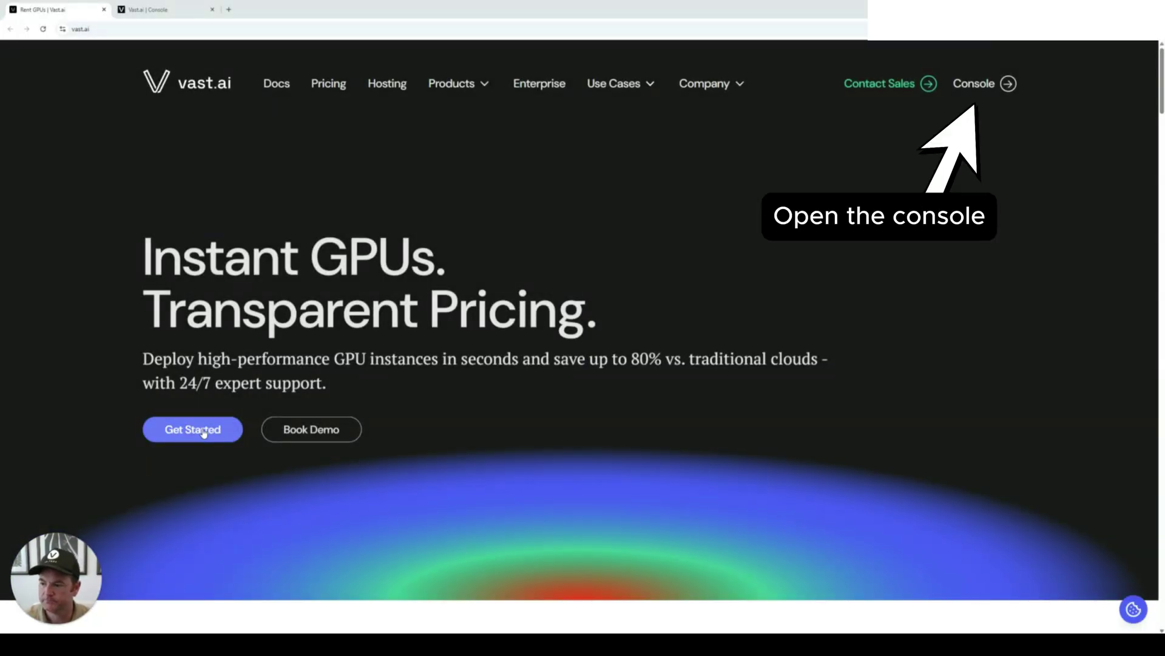
Step: Select the ComfyUI + LTX Video template for the new instance
click(204, 428)
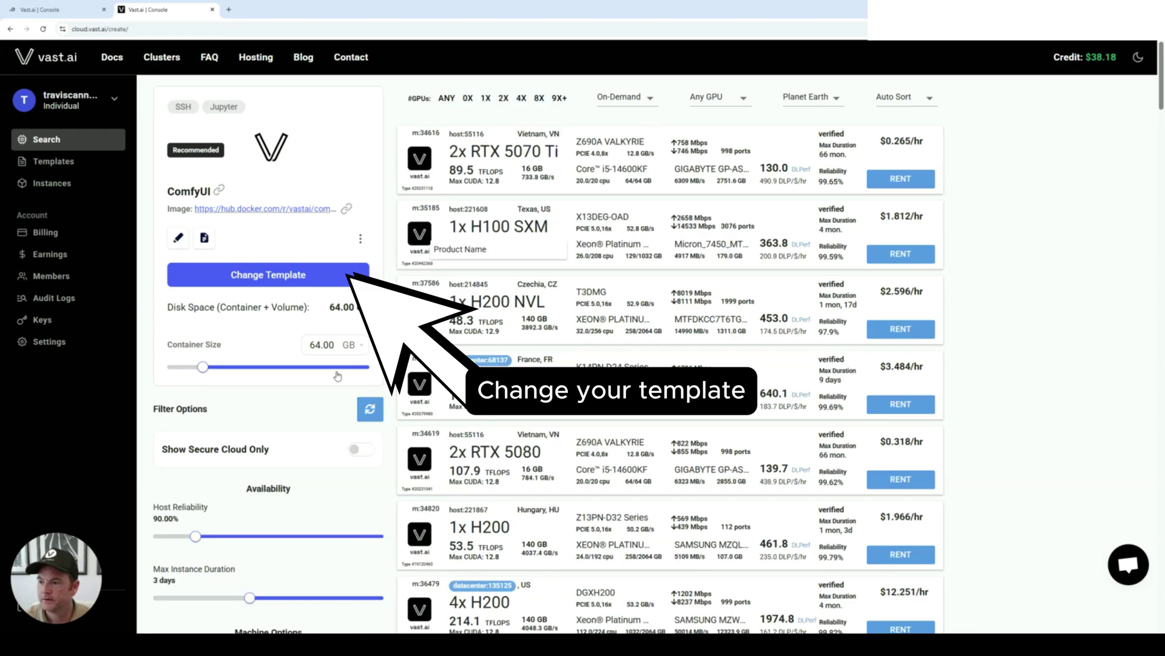
click(318, 275)
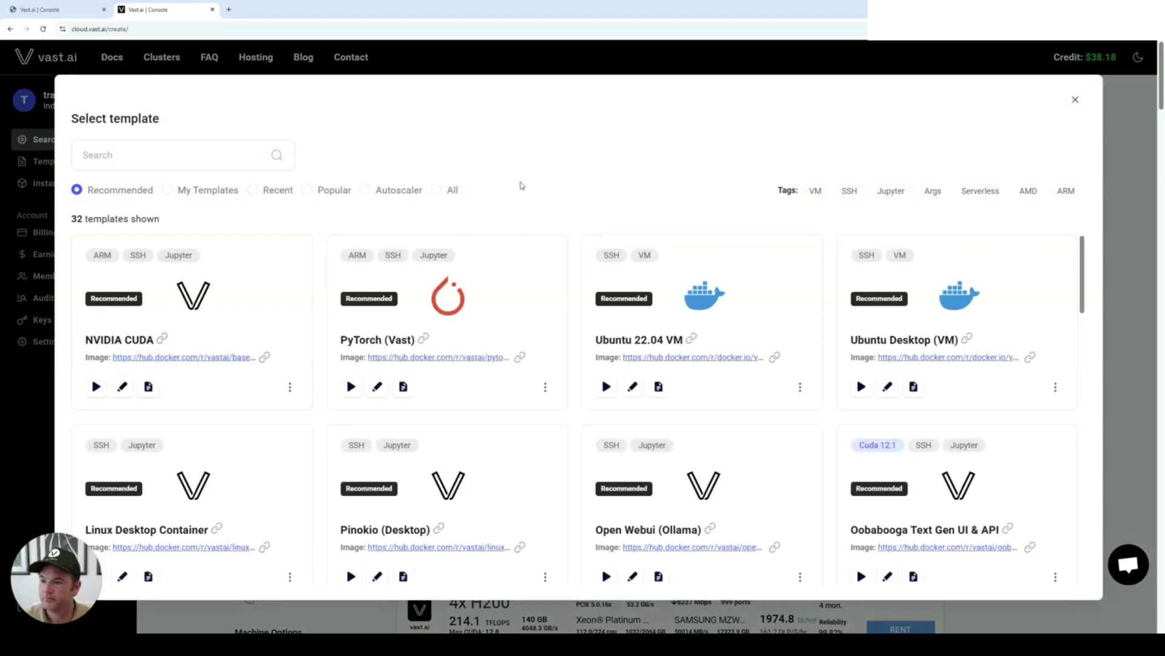
scroll(565, 308, down, 1)
scroll(566, 308, down, 2)
scroll(538, 347, down, 2)
scroll(289, 328, down, 1)
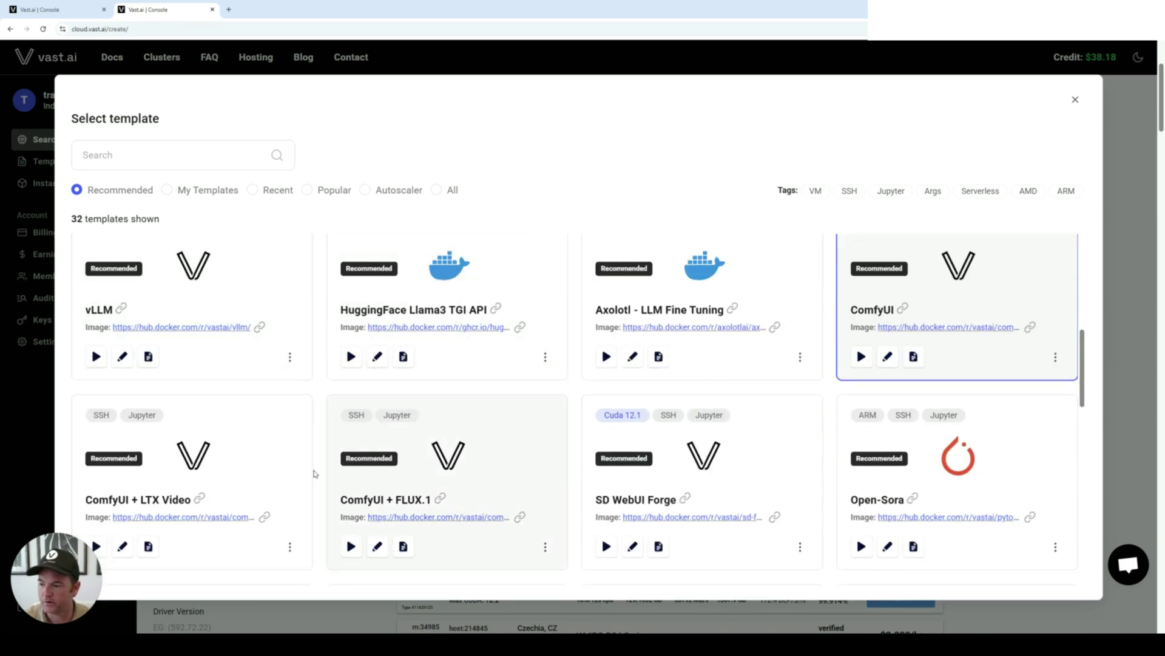
scroll(229, 404, down, 3)
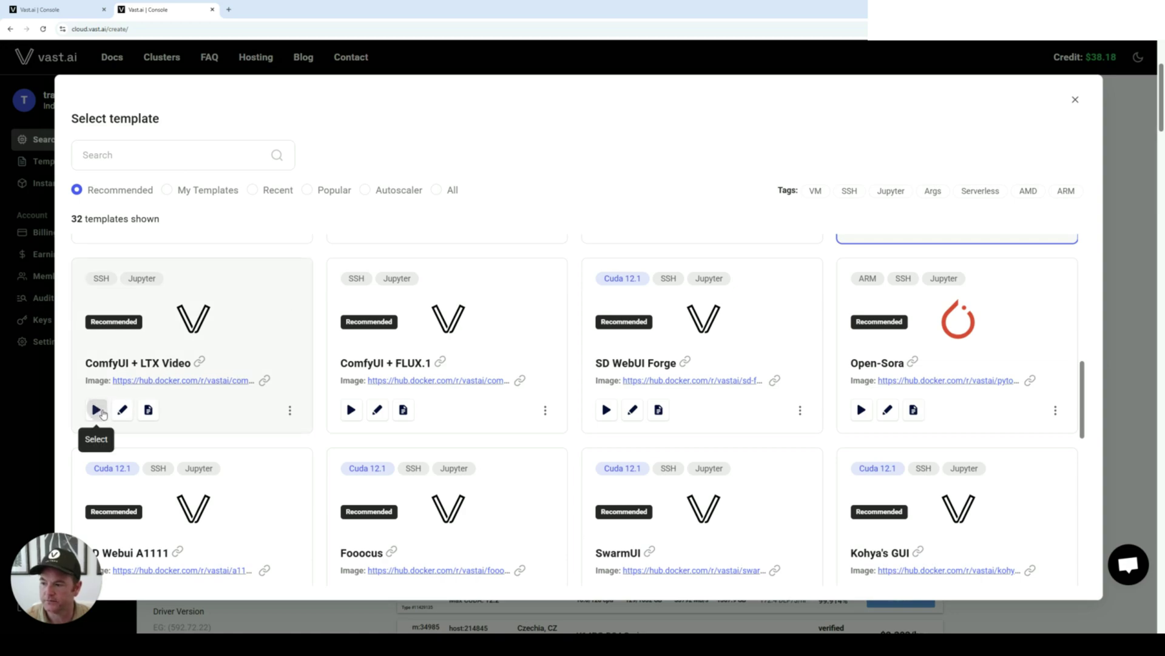
click(97, 410)
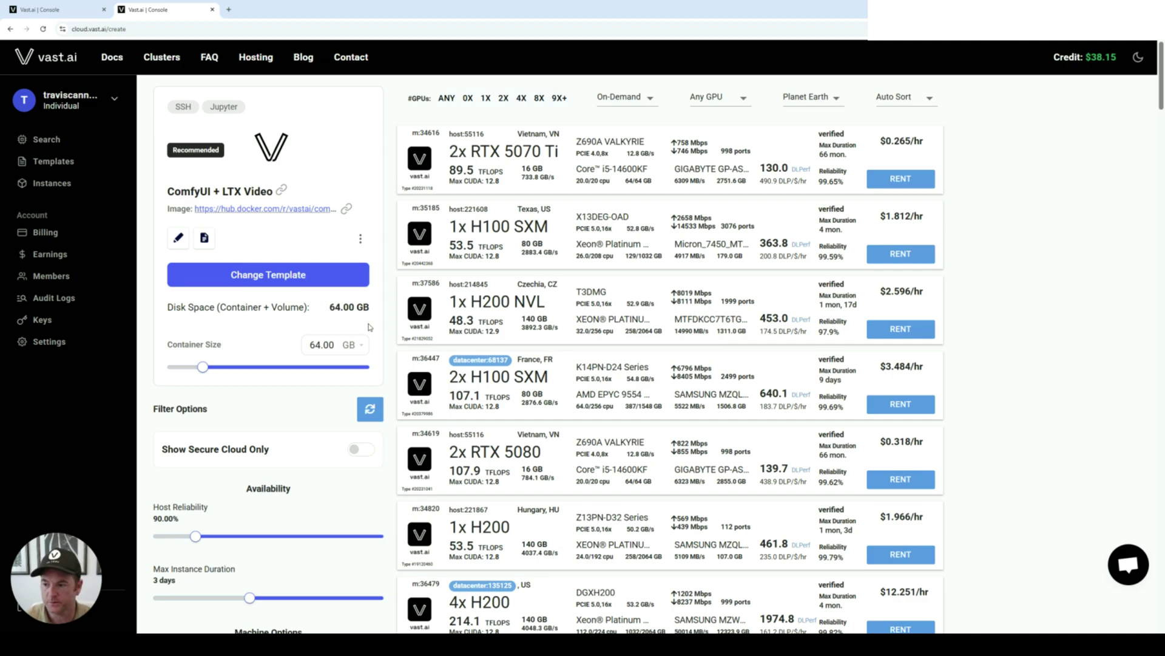
Step: Set the container disk size to 128 GB
double_click(319, 344)
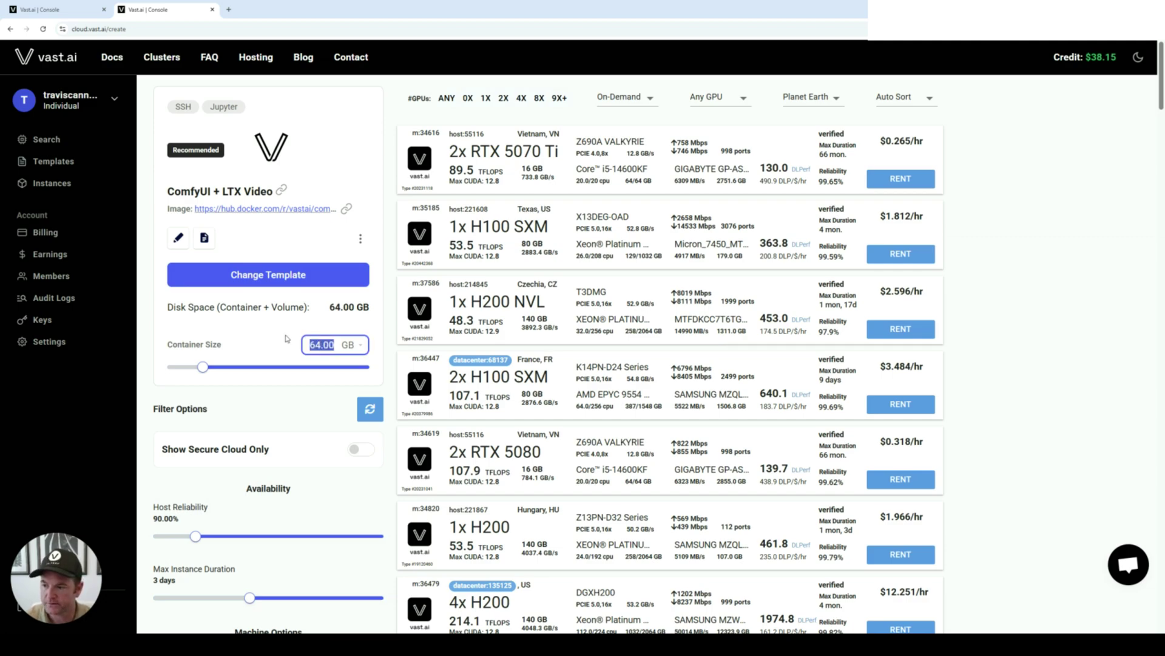
text(128)
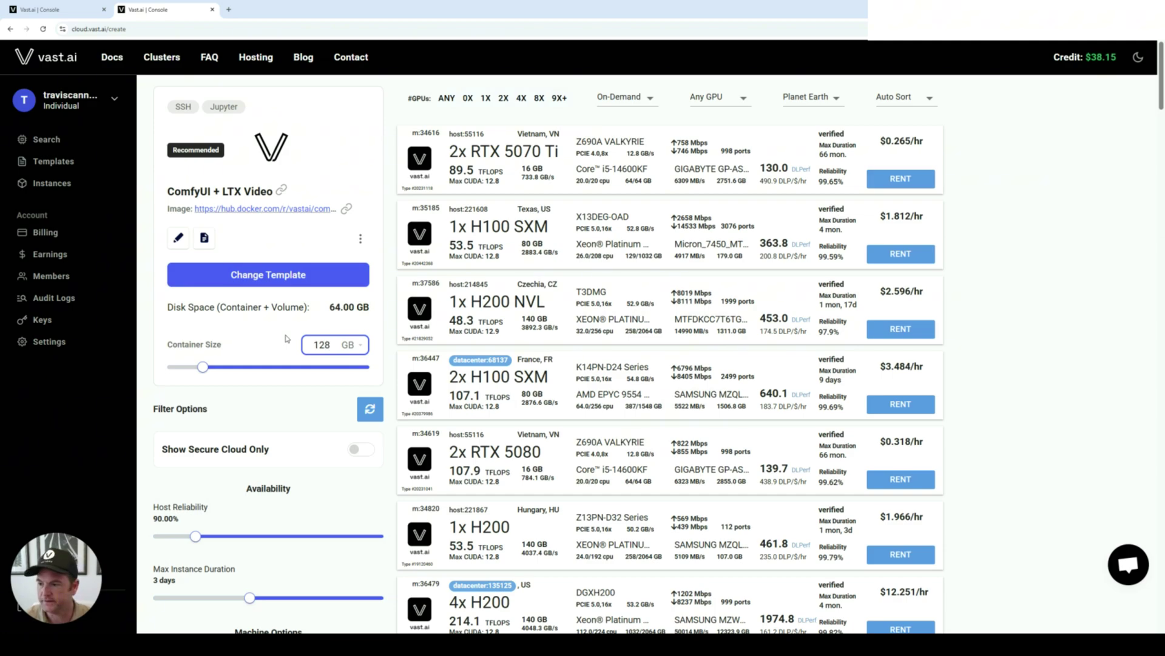
click(381, 343)
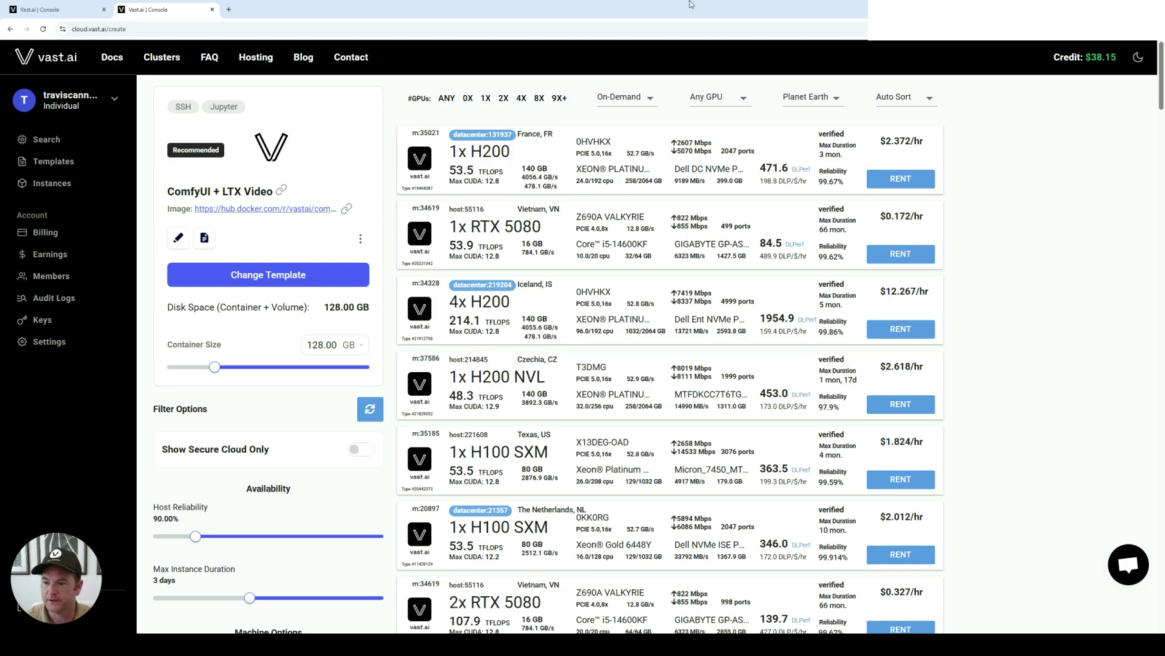
scroll(584, 326, down, 3)
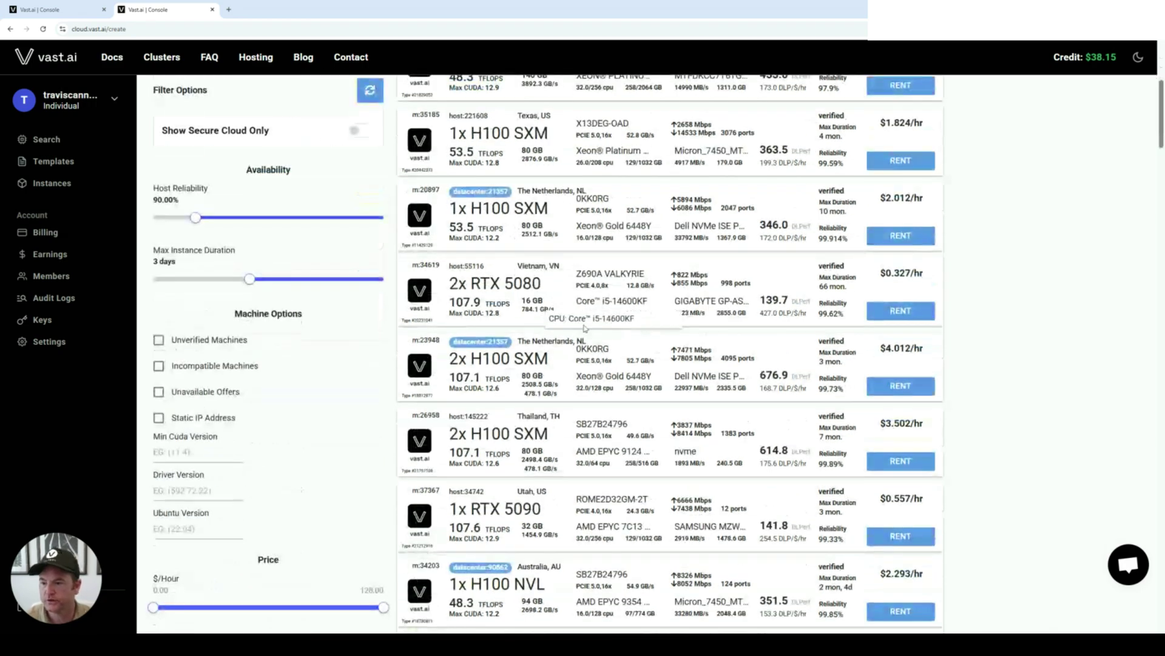
scroll(300, 333, down, 1)
scroll(310, 337, down, 1)
scroll(304, 432, down, 2)
scroll(306, 430, down, 2)
scroll(314, 424, down, 2)
scroll(323, 419, down, 2)
scroll(336, 414, down, 2)
scroll(336, 412, down, 2)
scroll(310, 382, down, 2)
scroll(268, 483, up, 3)
scroll(286, 442, up, 4)
scroll(297, 404, up, 5)
scroll(298, 404, up, 5)
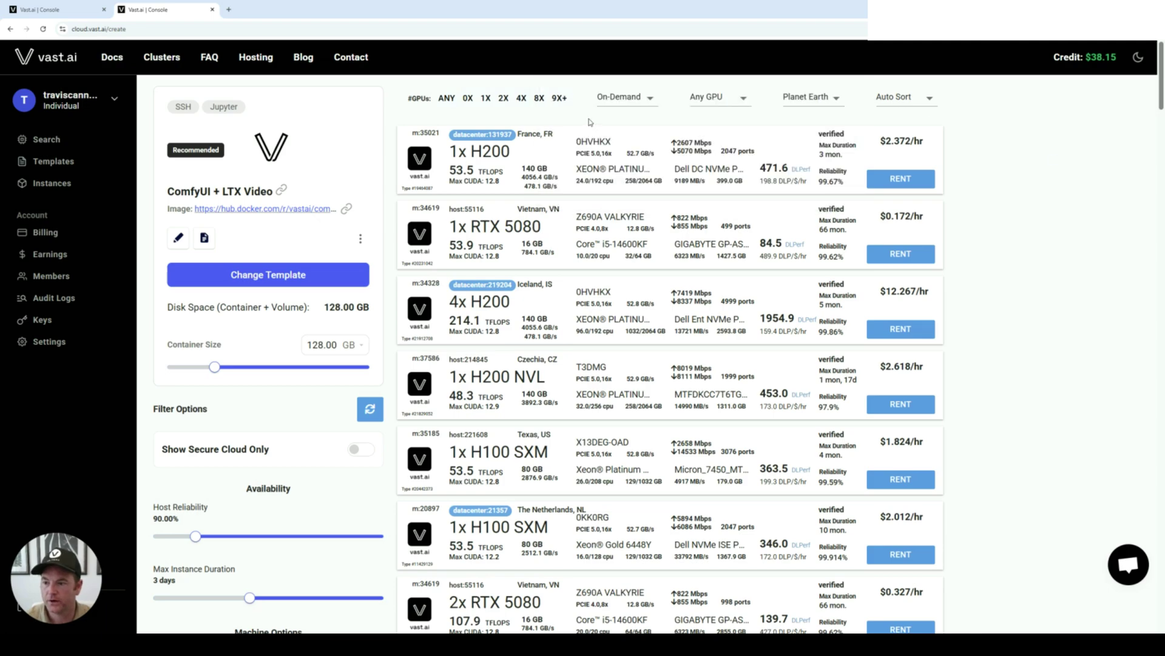
scroll(676, 279, down, 1)
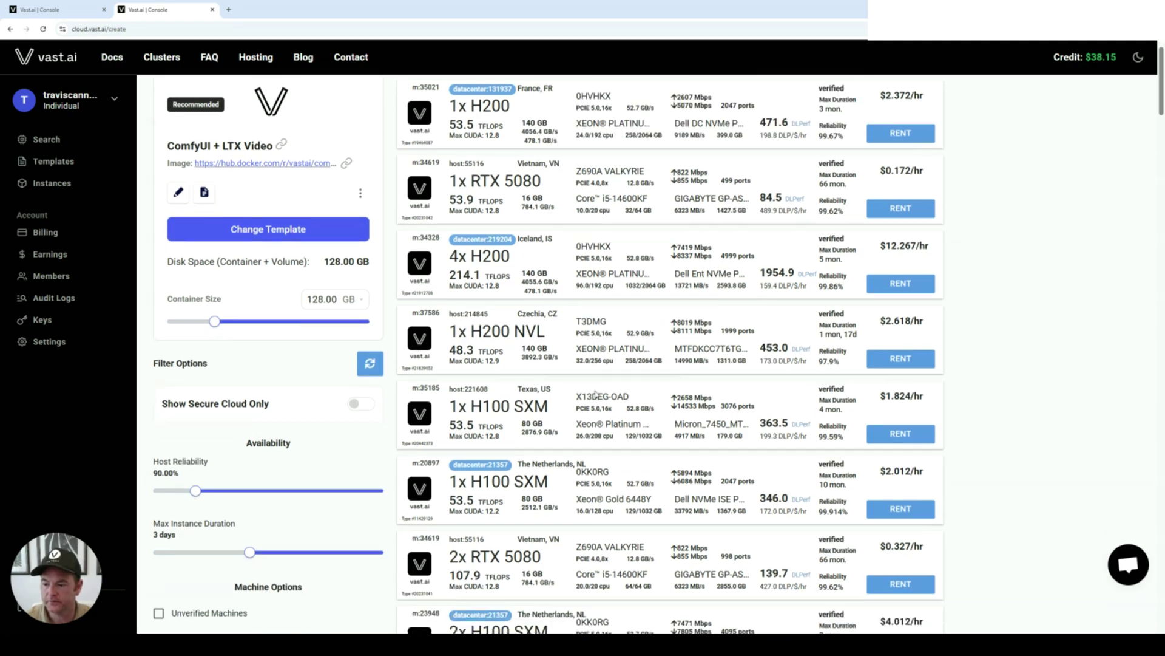
scroll(638, 265, down, 2)
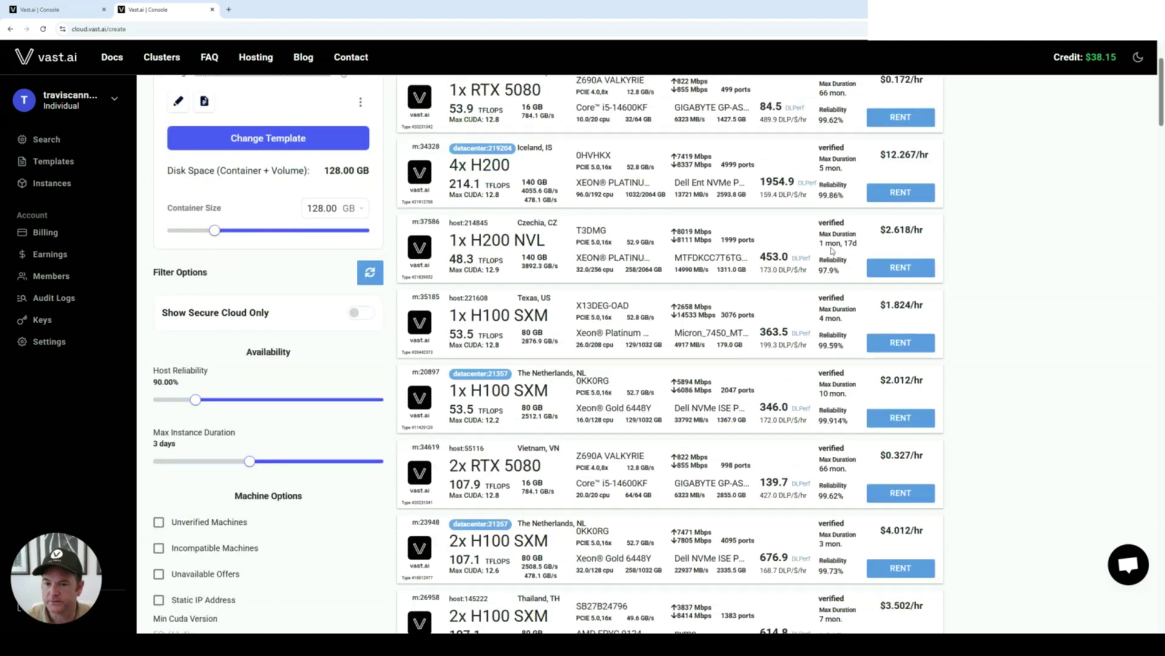
mouse_move(904, 321)
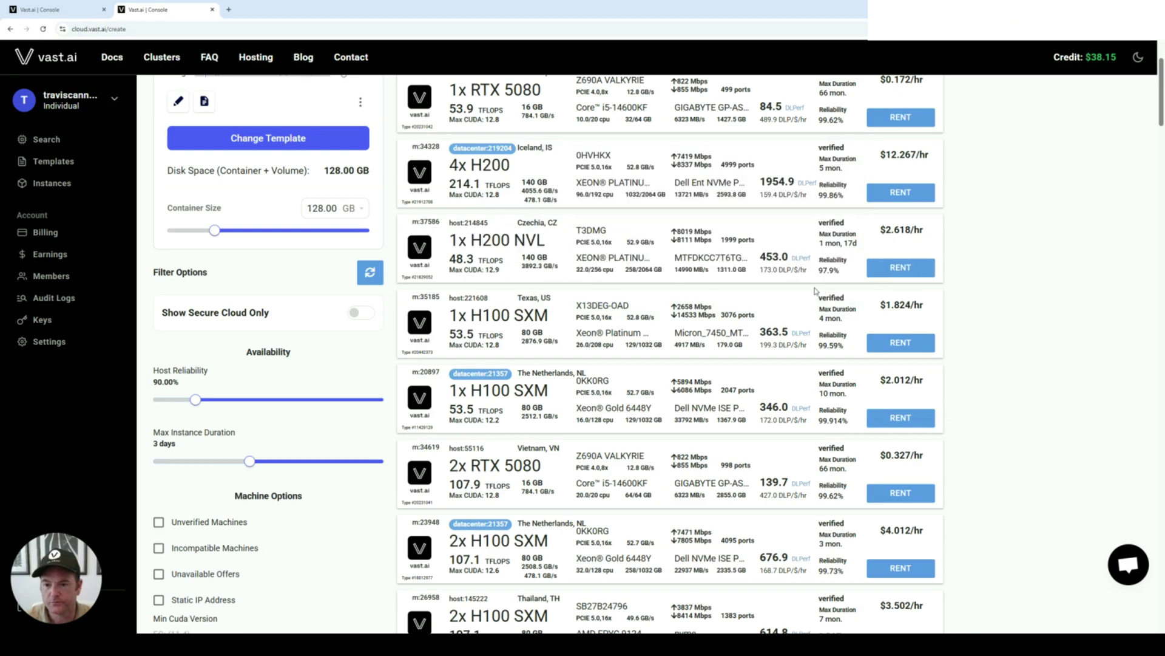
Step: Rent the 1x H200 NVL offer and go to the Instances list
click(901, 267)
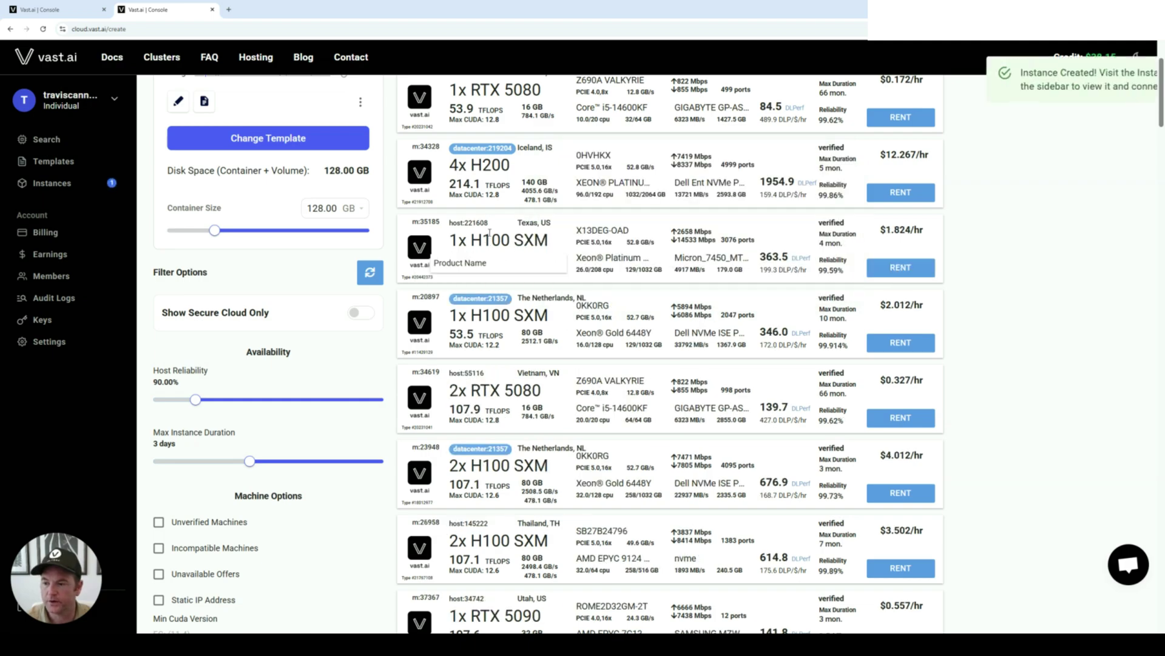
scroll(582, 273, up, 3)
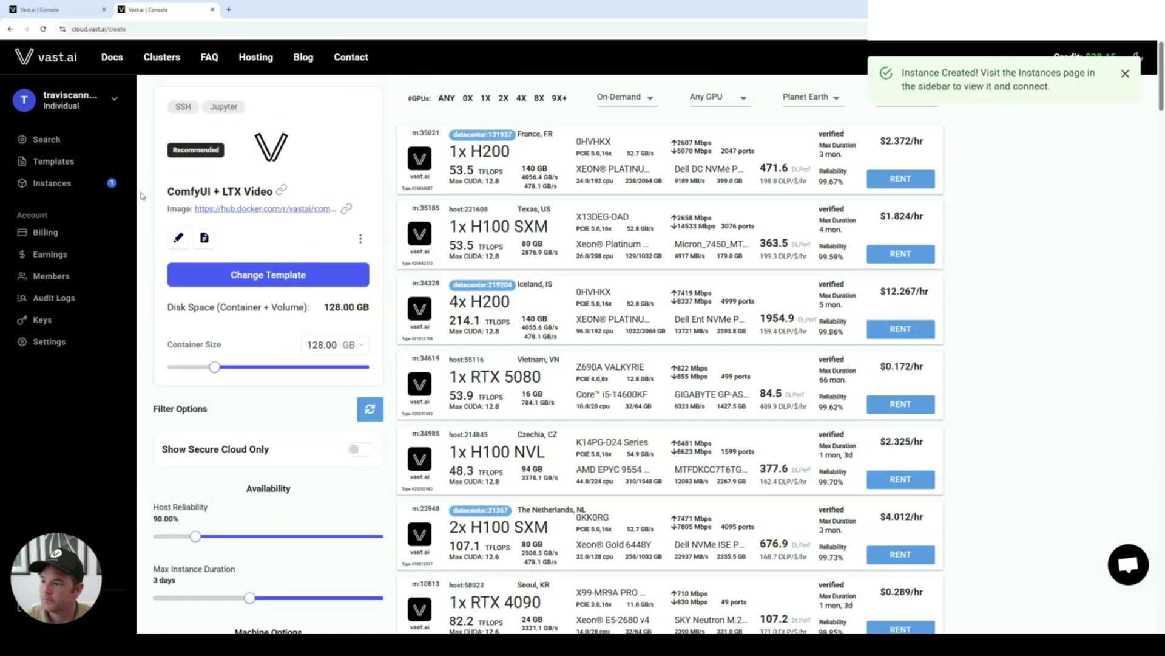
click(88, 187)
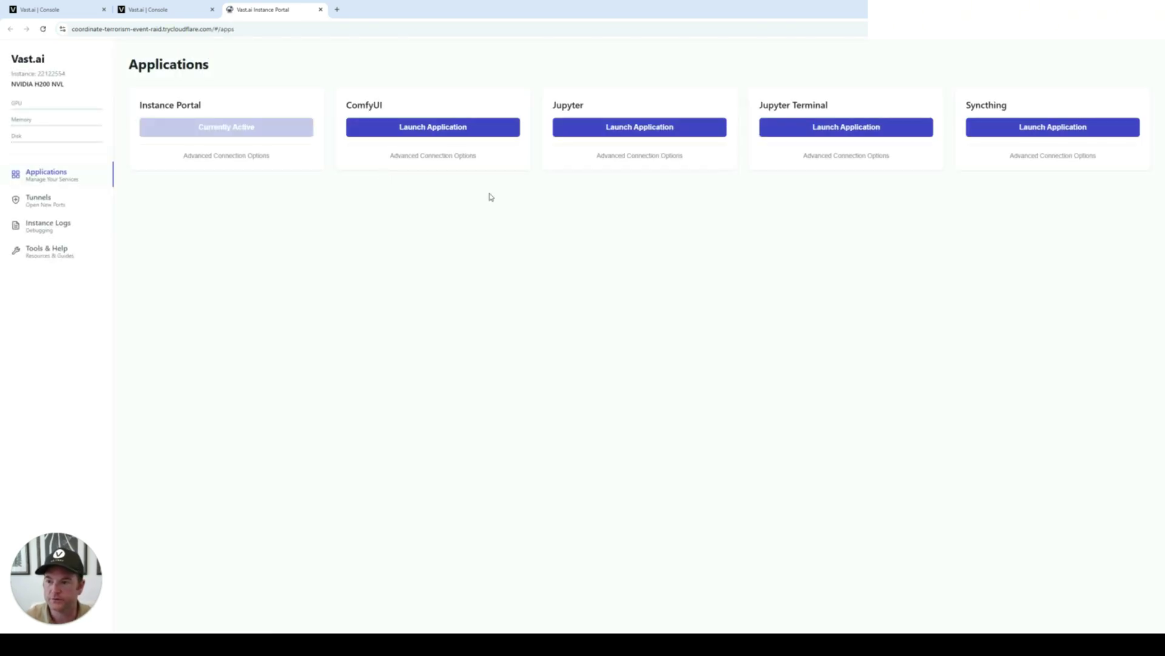
key(ctrl+plus)
key(ctrl+plus)
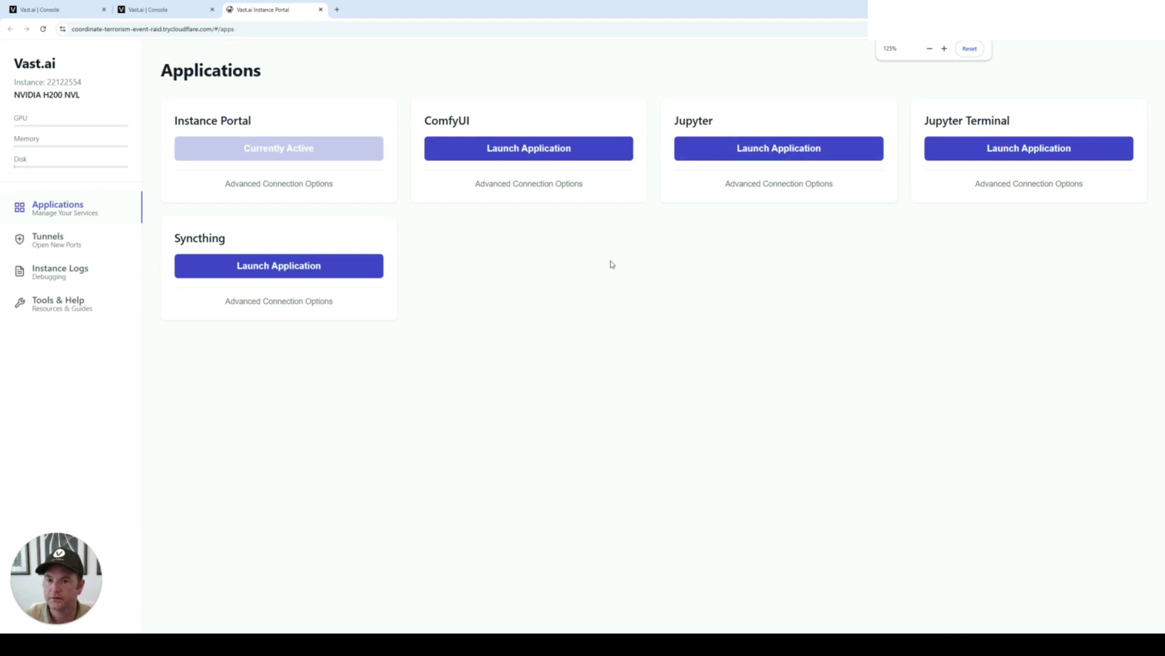
key(ctrl+plus)
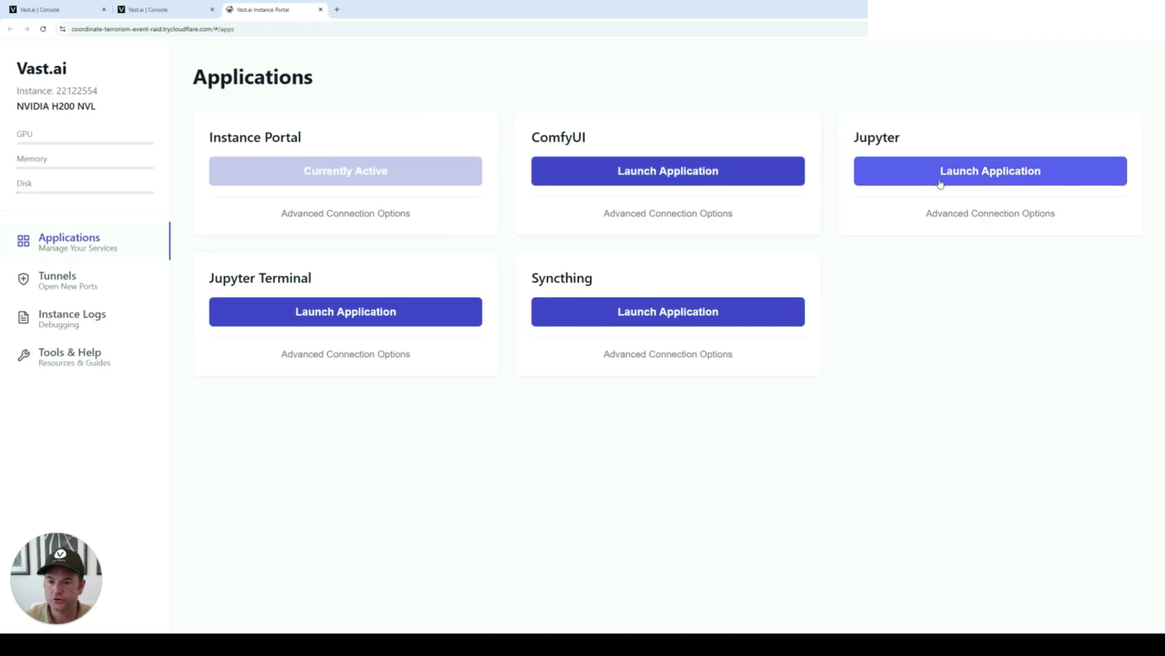
click(898, 174)
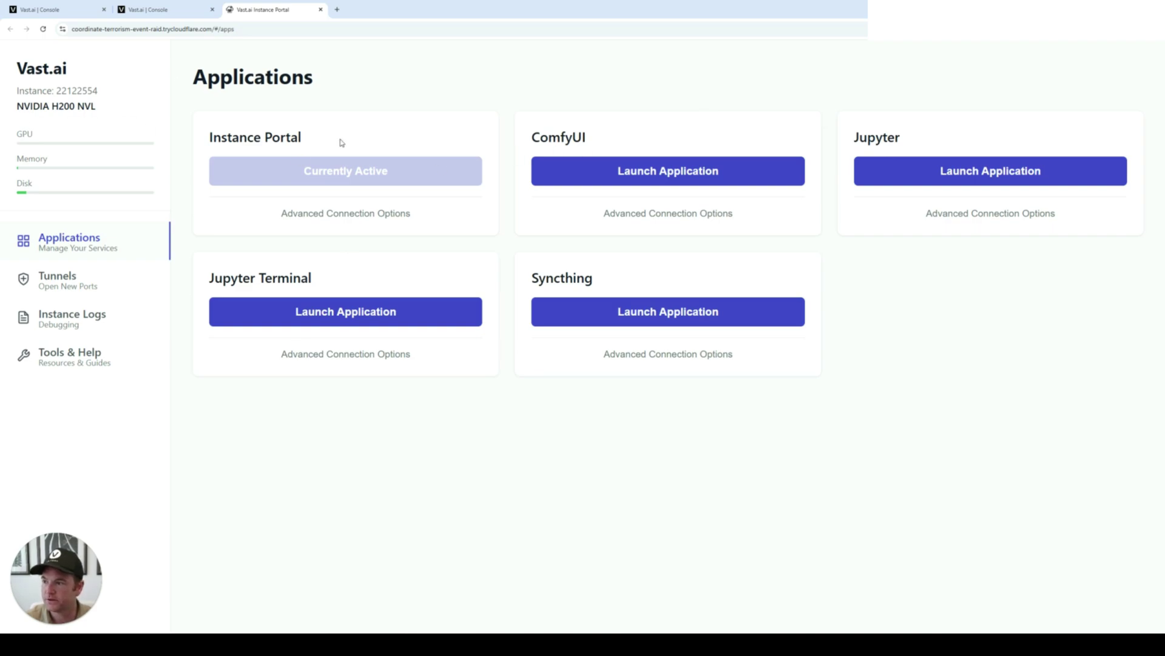
Step: Launch ComfyUI, watch its startup in Instance Logs, then go to the ComfyUI tab
click(605, 174)
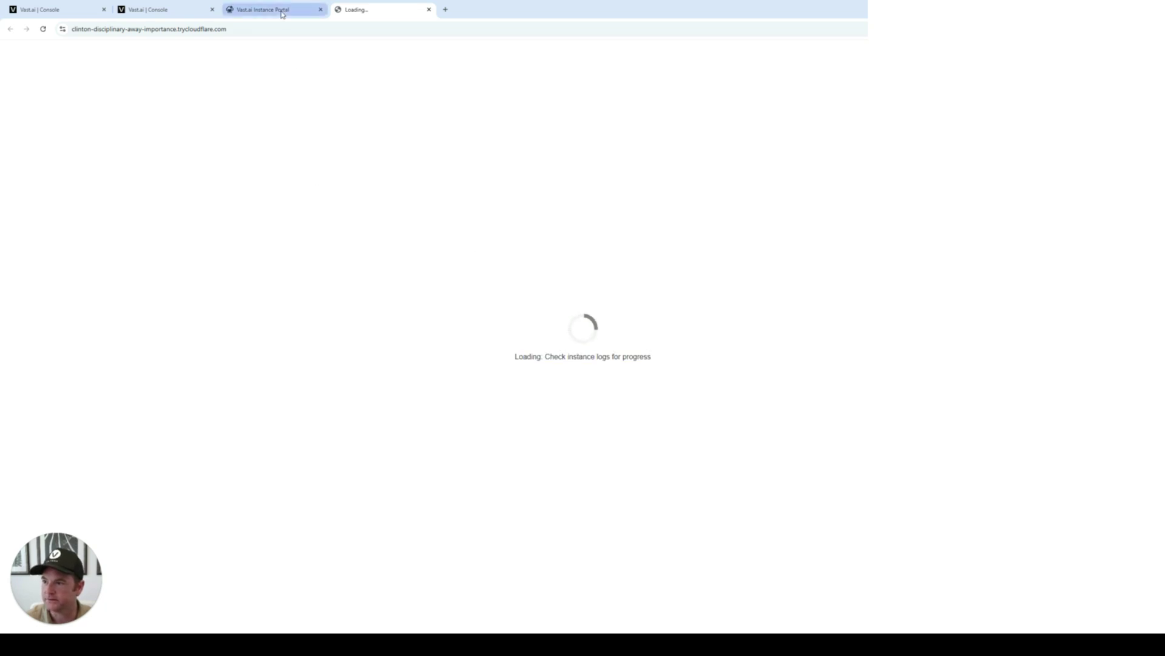
click(283, 12)
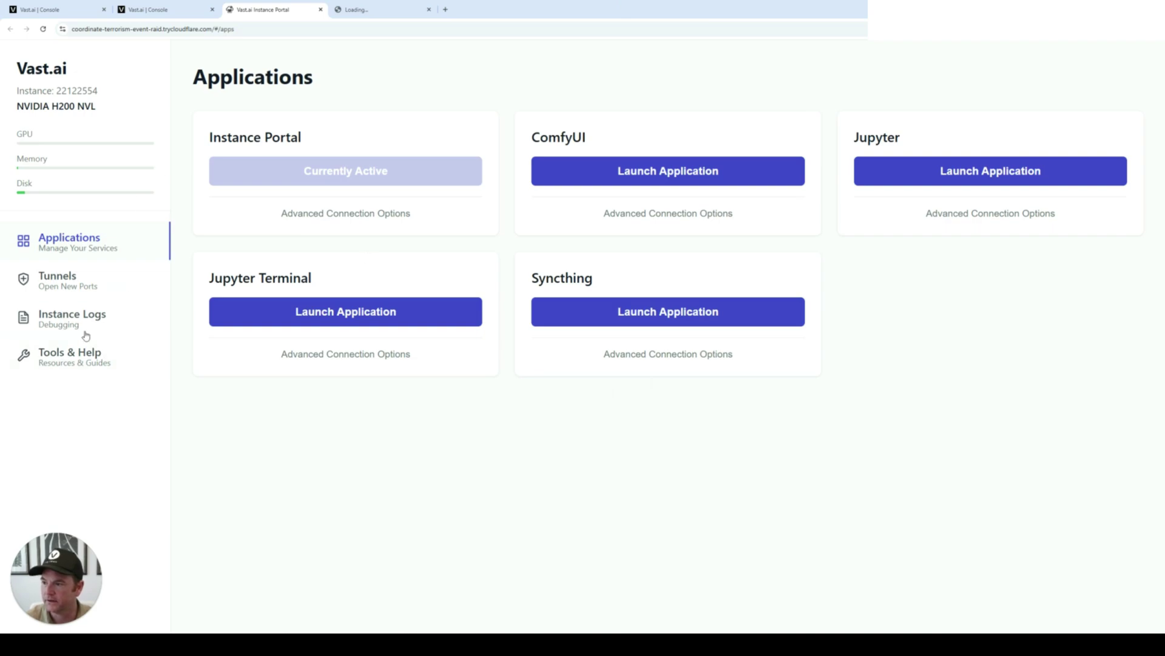
click(108, 315)
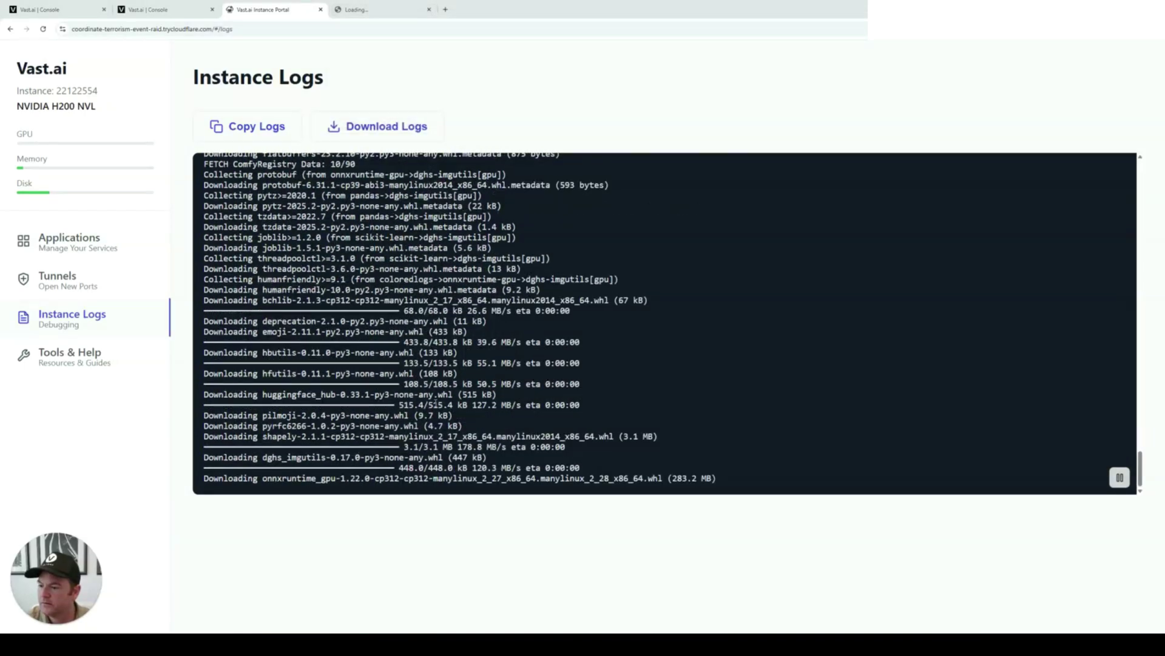
click(368, 14)
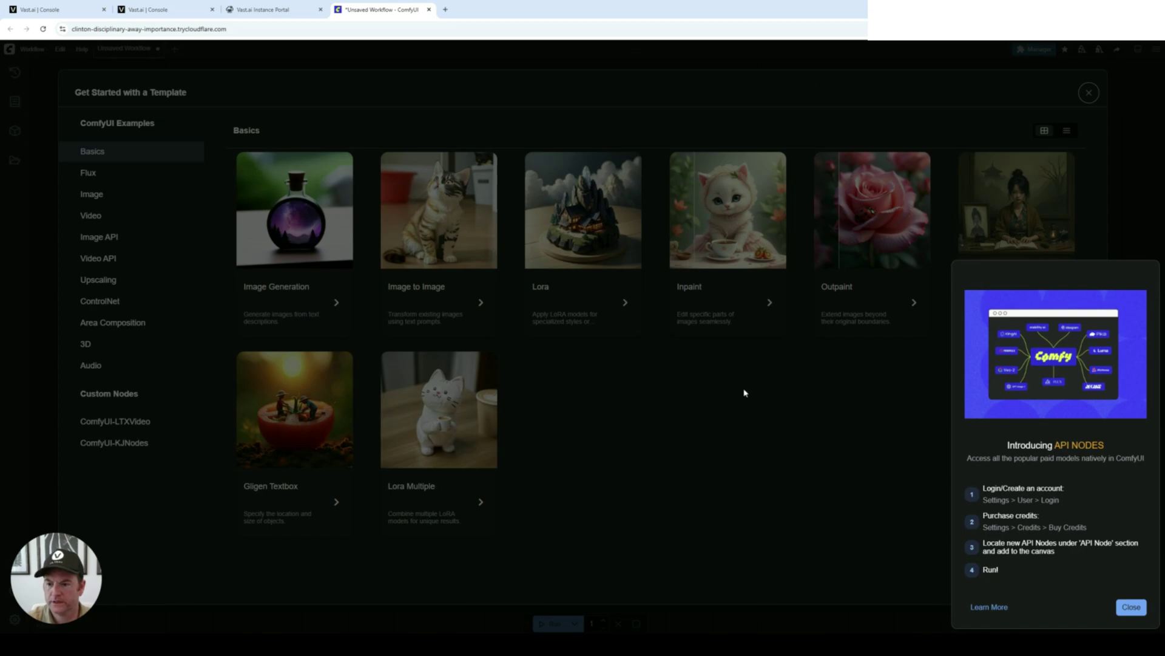
Step: Close the API Nodes and template popups, then open ltx-video-i2v-simple.json from Workflows
click(1131, 607)
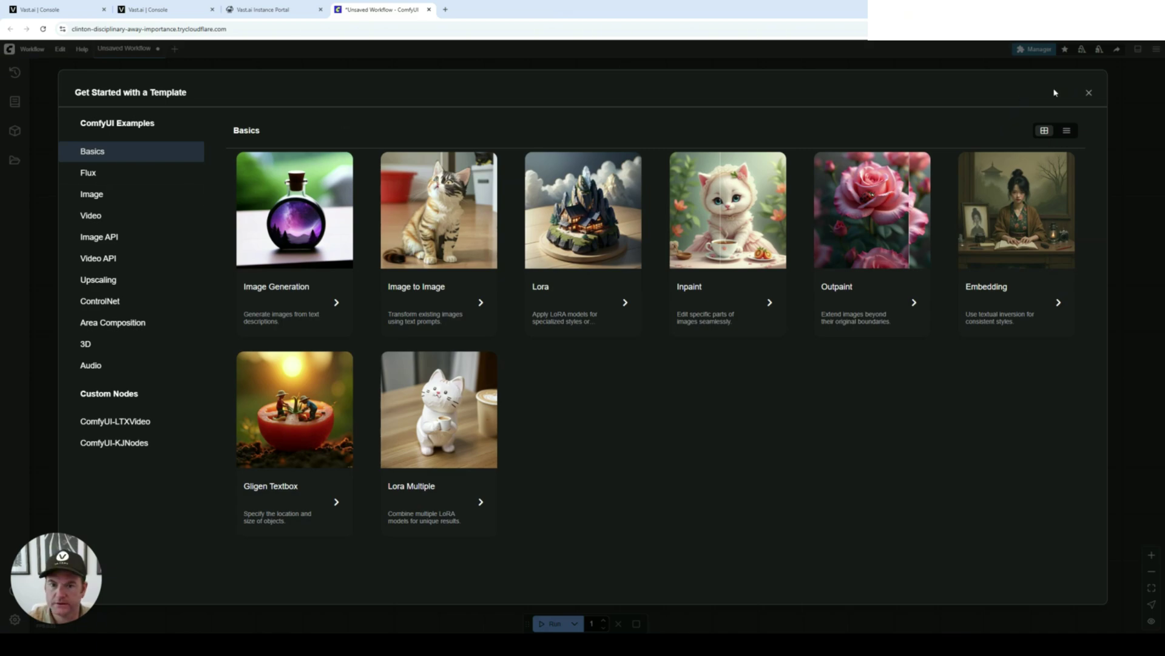
click(1089, 95)
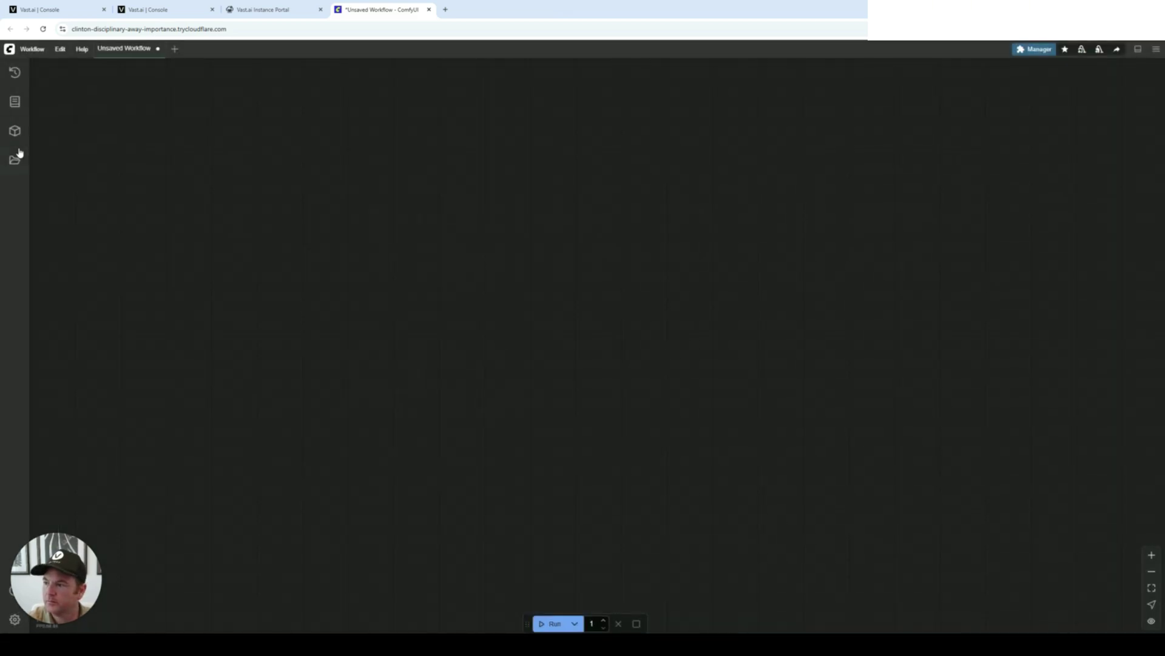
click(16, 159)
click(117, 135)
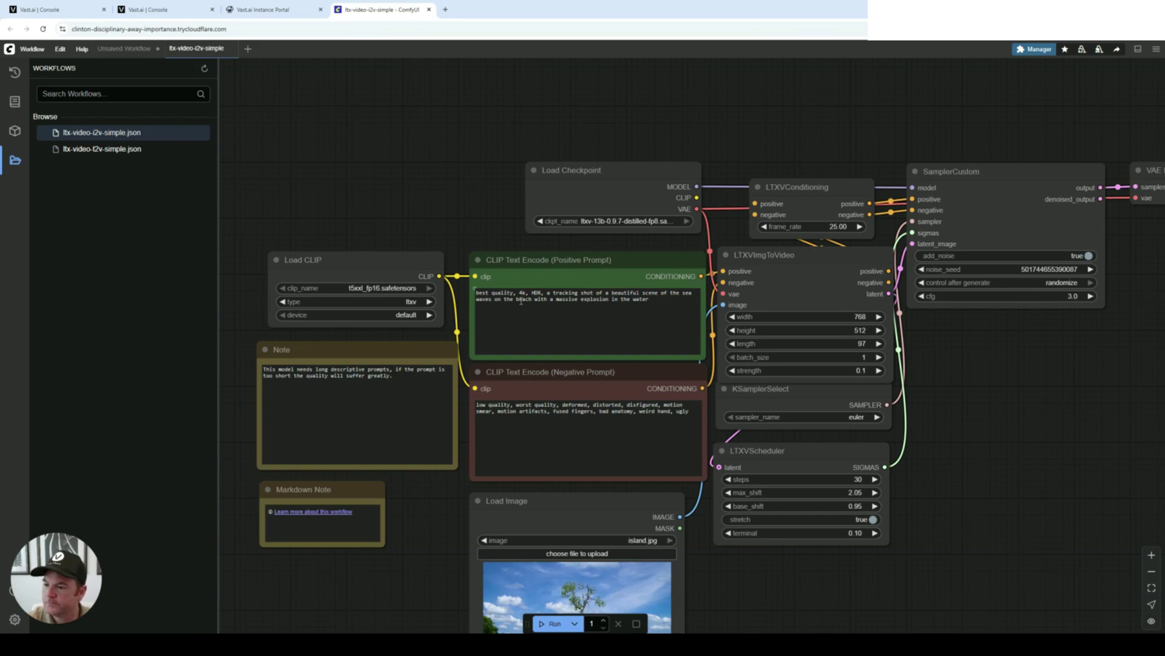
scroll(962, 548, down, 2)
scroll(963, 548, up, 1)
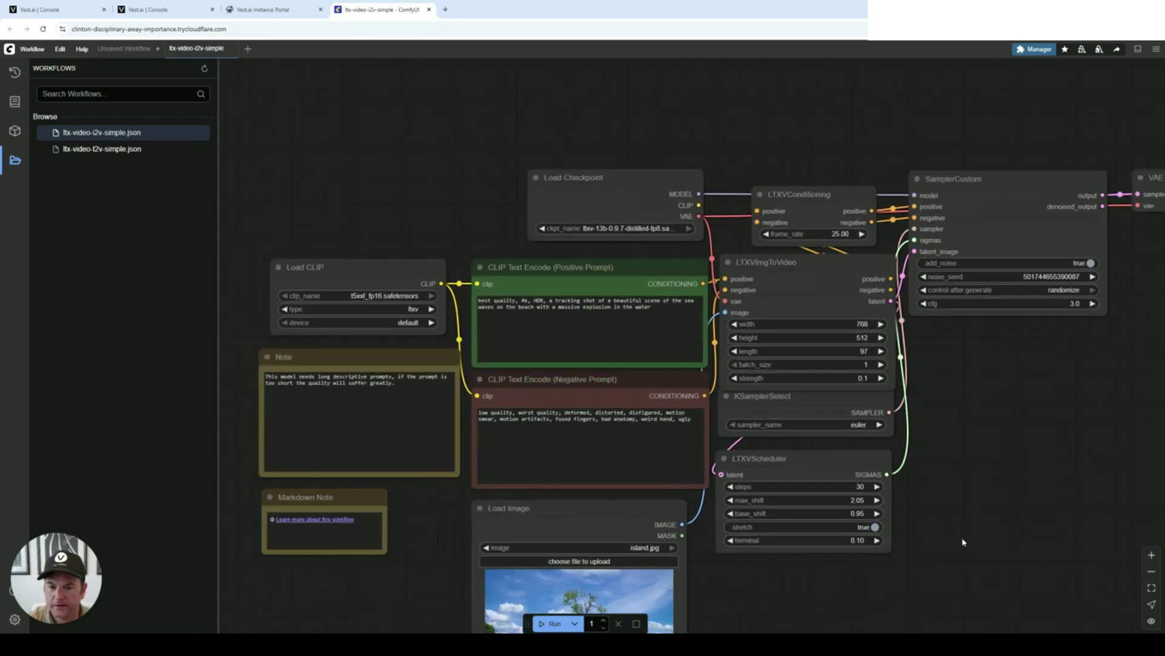
scroll(963, 548, up, 1)
scroll(962, 547, up, 1)
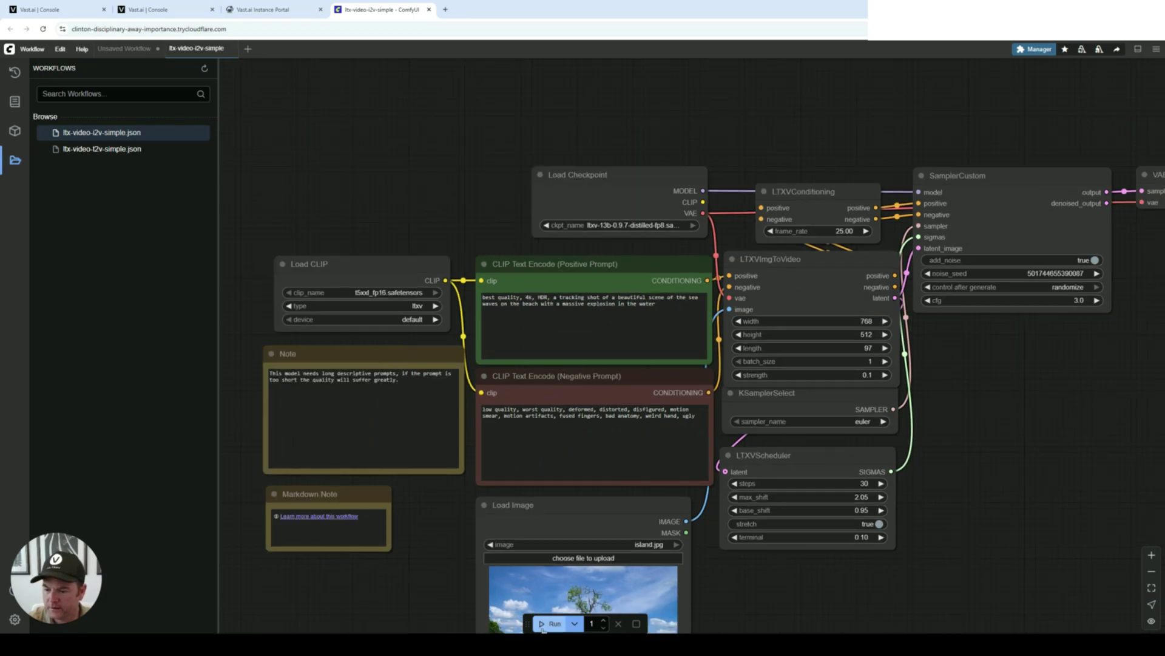
Step: Run the LTX image-to-video workflow and fit the graph to view the output
click(551, 624)
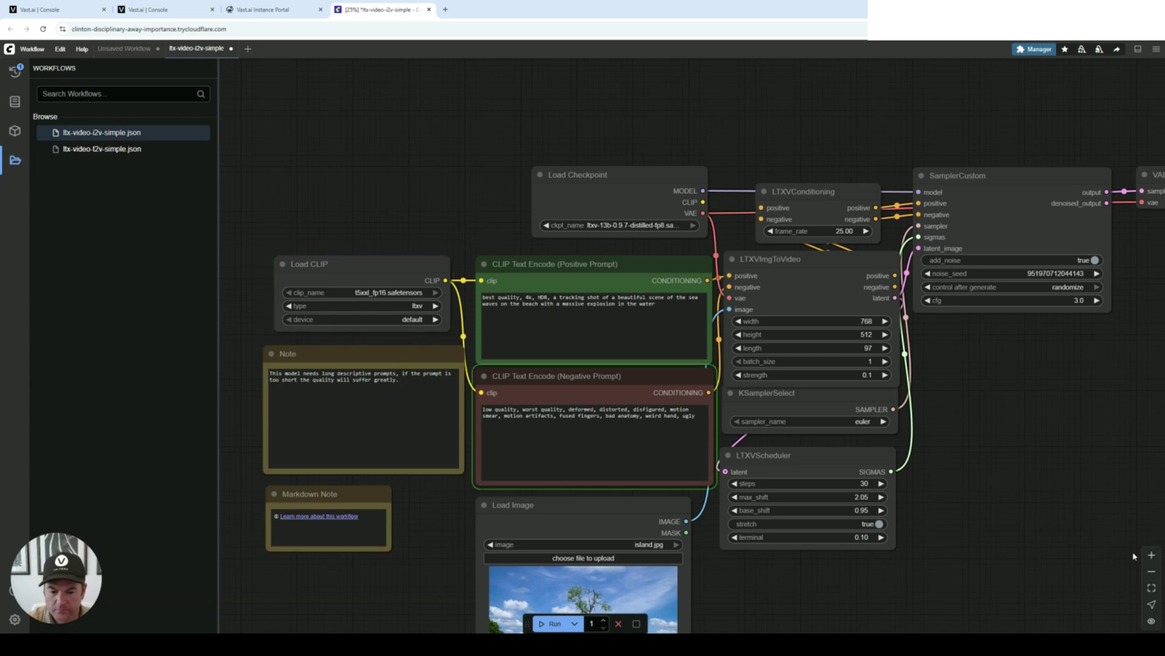
click(1151, 587)
key(.)
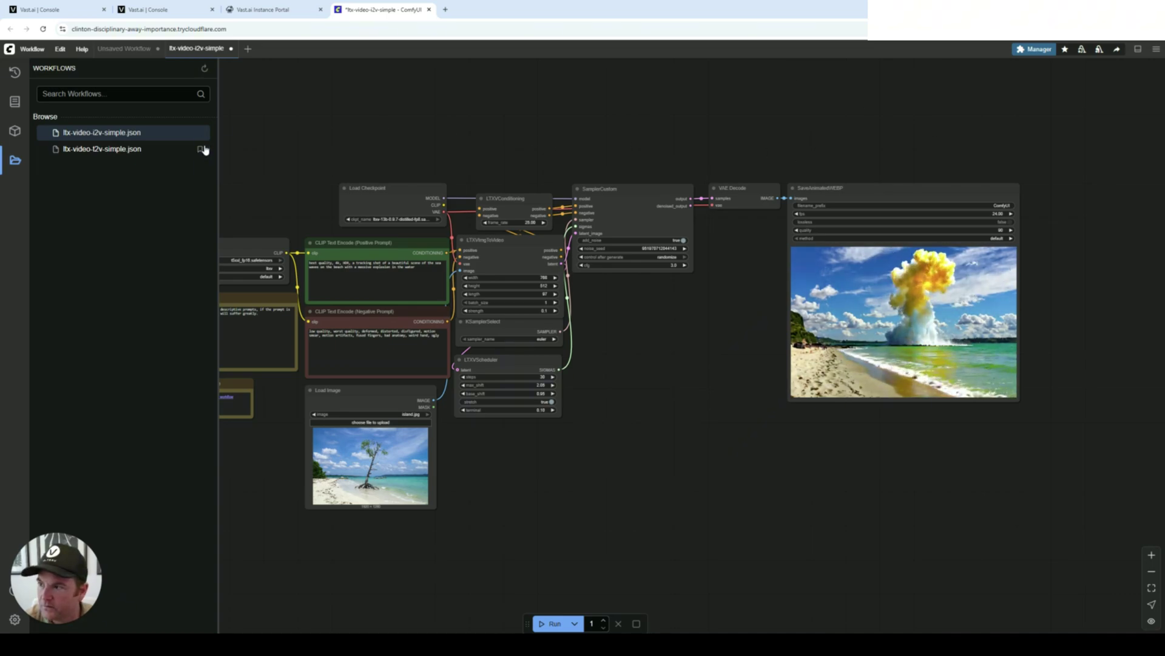
Step: Return to the Vast.ai Console tab showing the running H200 NVL instance
click(160, 12)
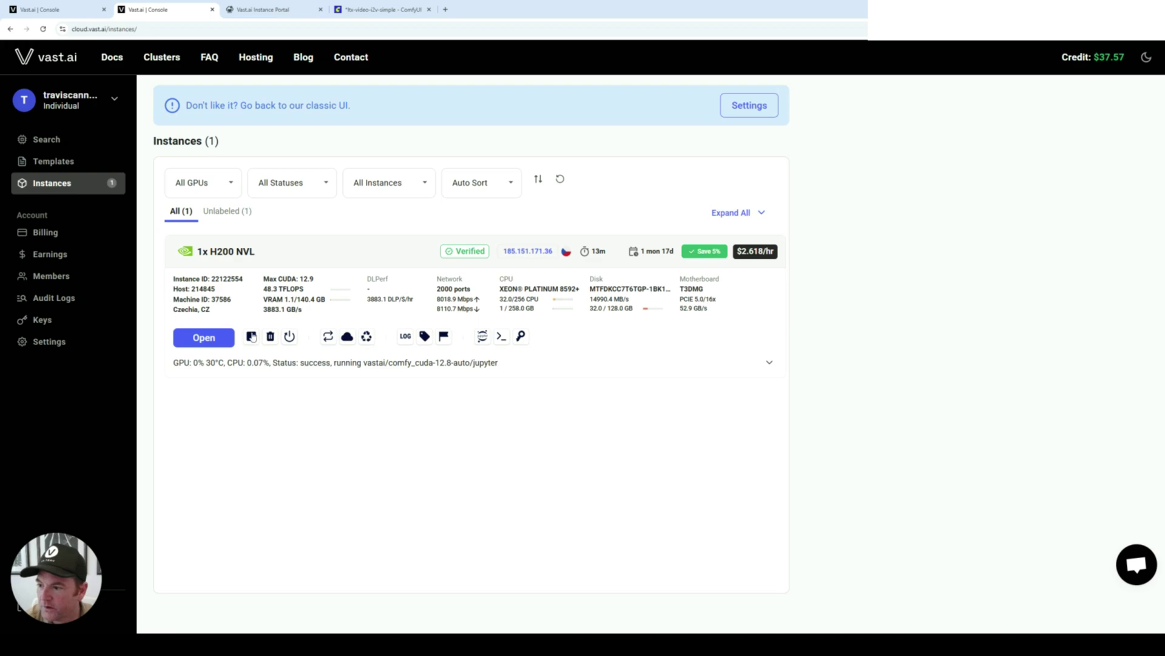